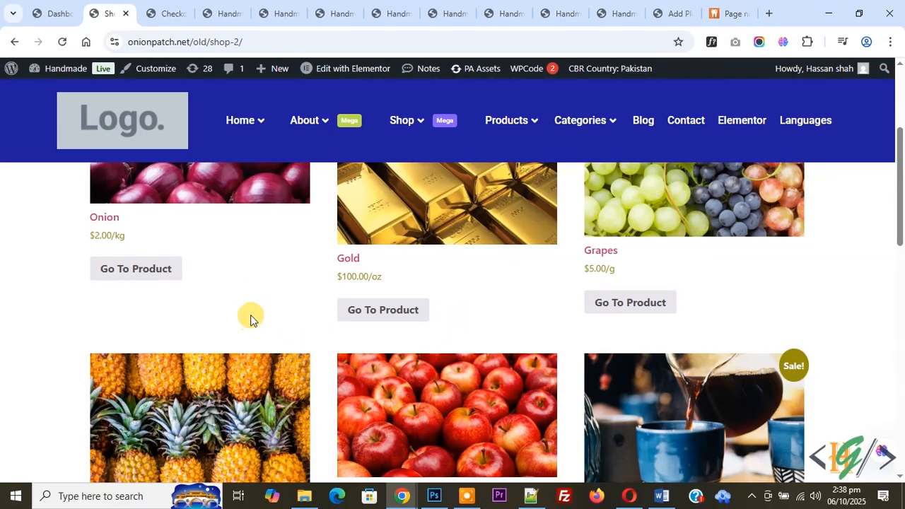
Open the page for adding new plugins in the site's WordPress dashboard.
left_click(51, 11)
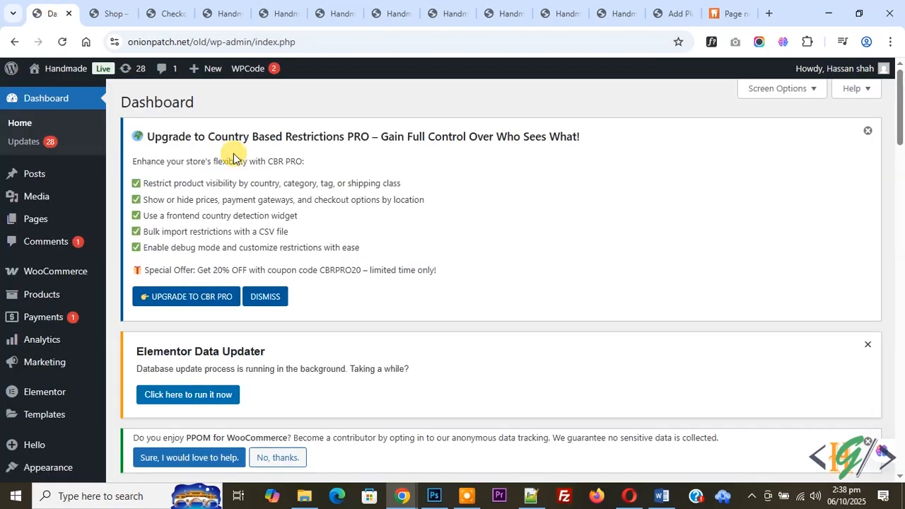
scroll(236, 170, "down", 2)
scroll(237, 170, "down", 2)
mouse_move(9, 278)
left_click(148, 308)
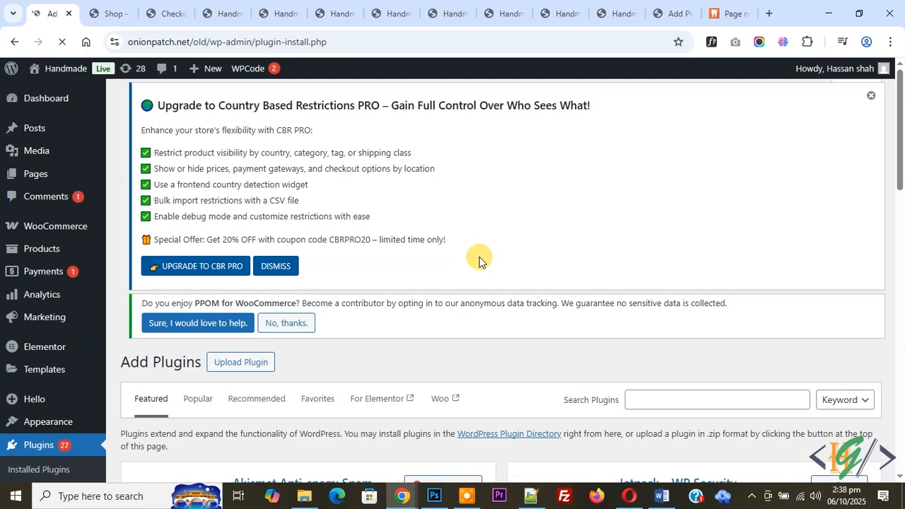
Find the plugin "Live sales notification for WooCommerce" by PI Web Solution, then install and activate it.
scroll(479, 259, "down", 3)
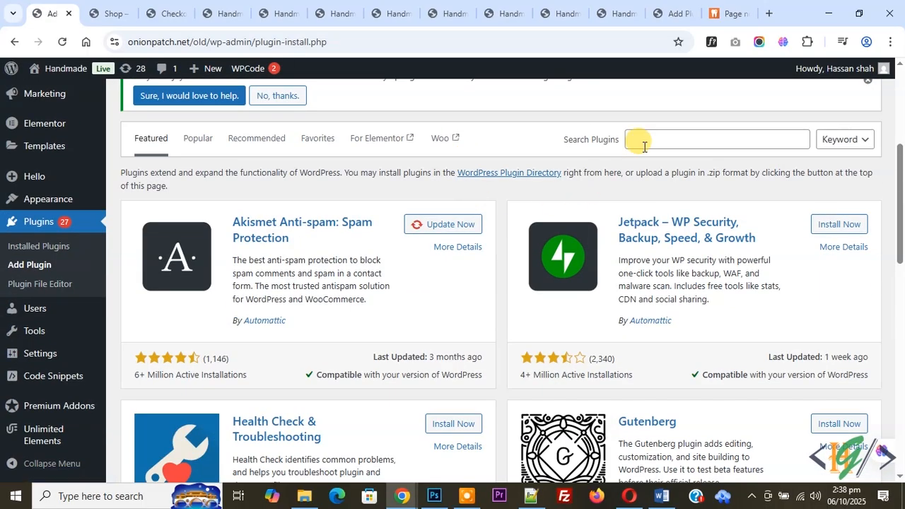
left_click(645, 140)
type("Live sales notification for WooCommerce")
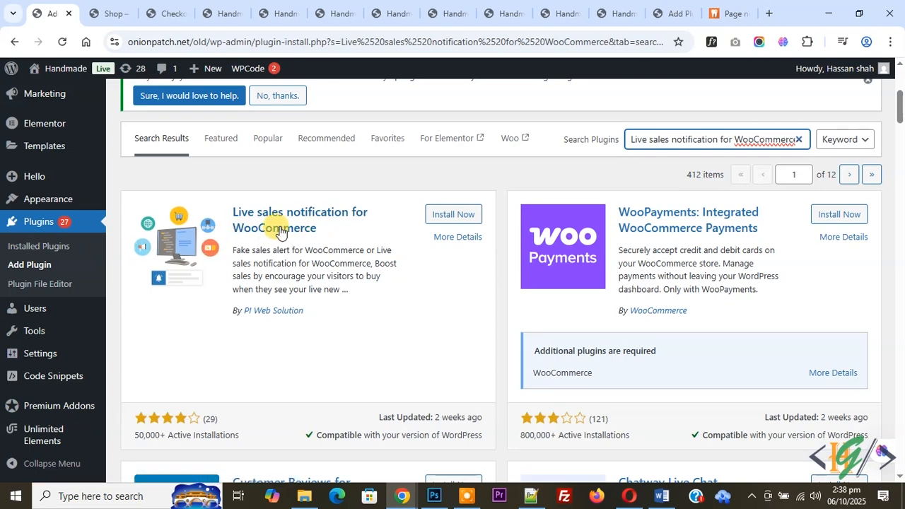
left_click(457, 220)
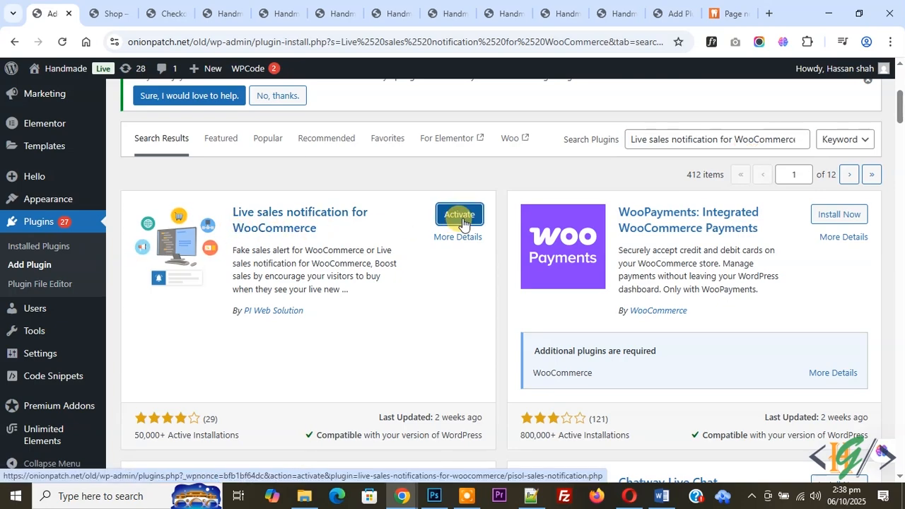
left_click(460, 215)
Examine the product selection settings and the available setting sections of the Sales Notification plugin.
scroll(496, 173, "down", 1)
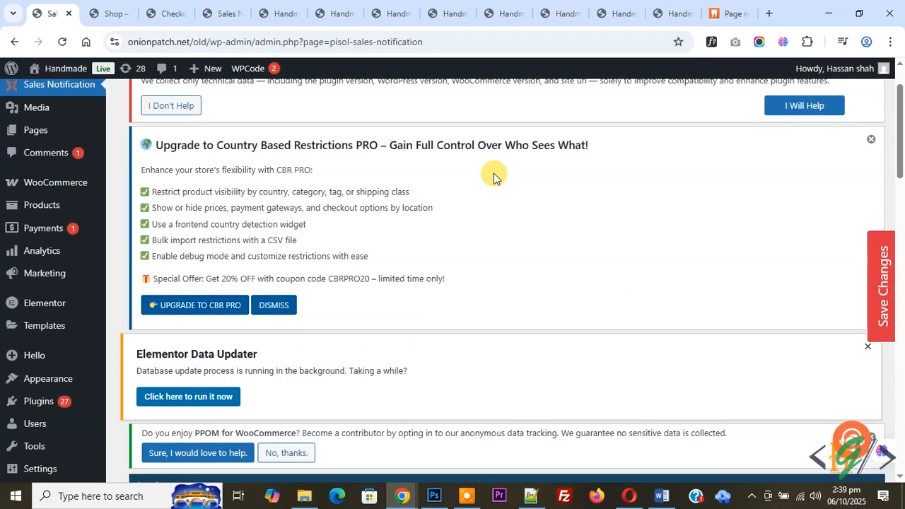
scroll(488, 173, "up", 1)
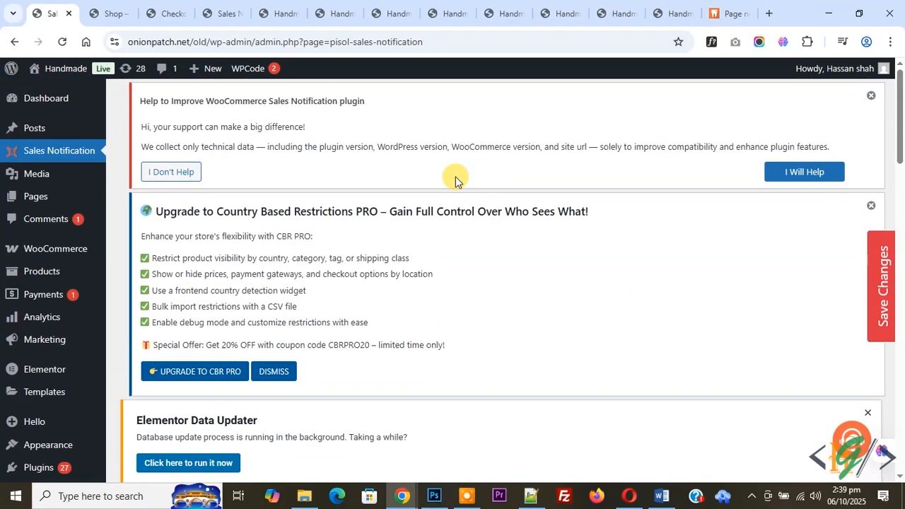
scroll(439, 214, "down", 3)
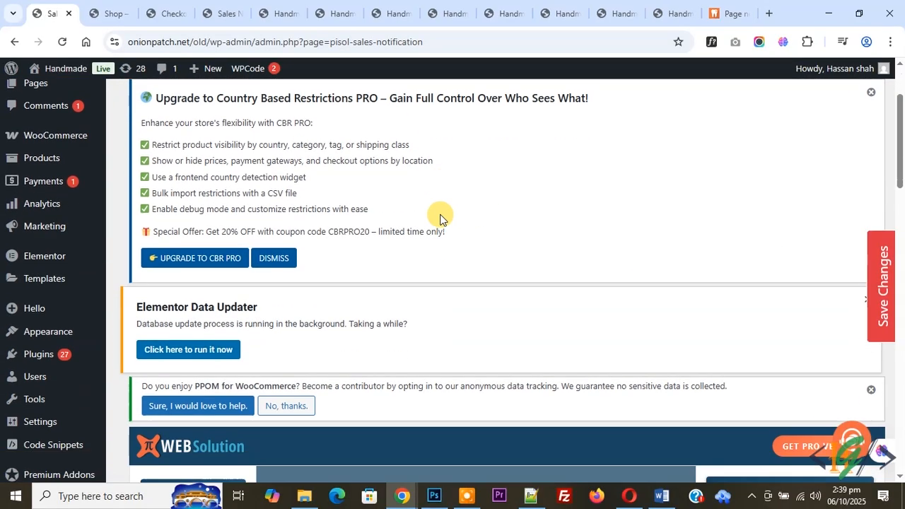
scroll(440, 218, "down", 2)
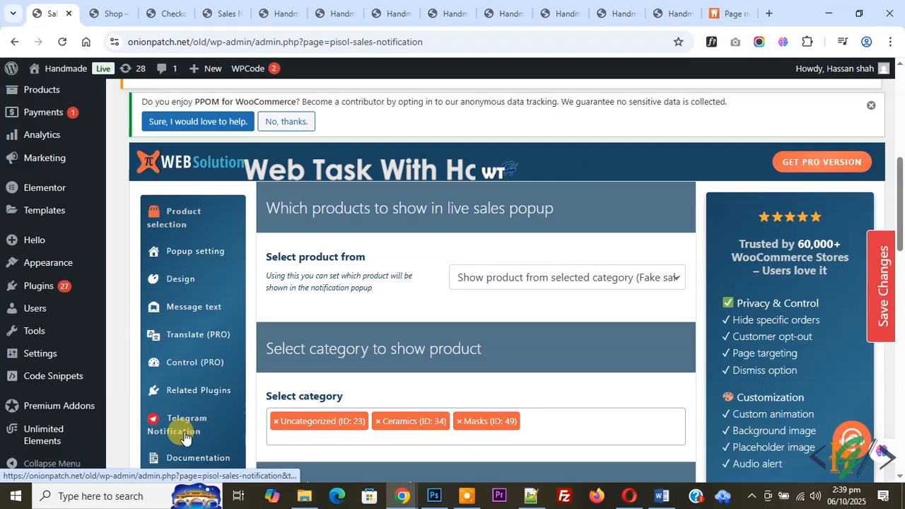
scroll(213, 417, "down", 1)
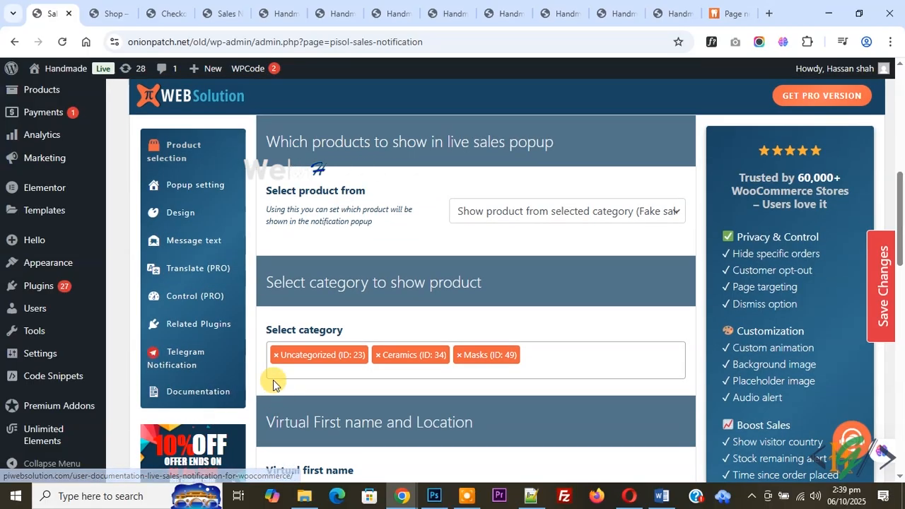
scroll(273, 379, "up", 1)
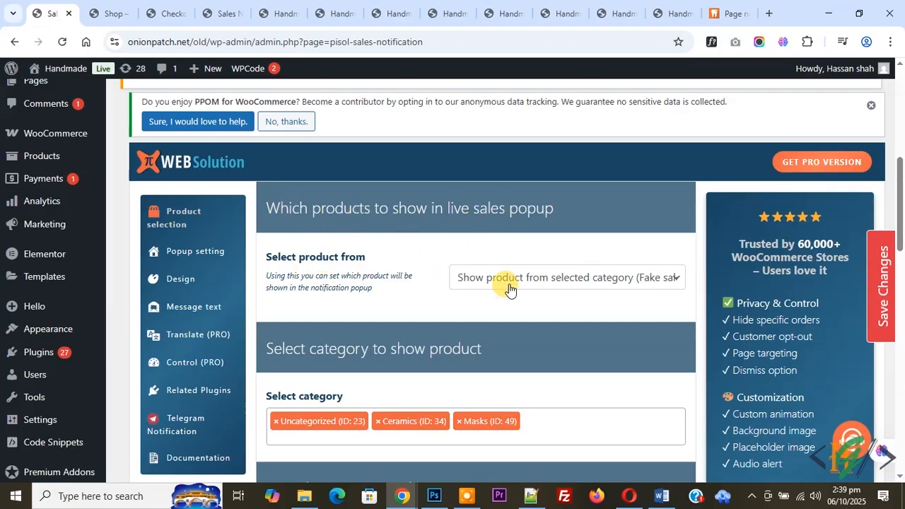
Set the live sales popup's product source to "Show selected products (Fake sales)" and check its product selection field.
left_click(539, 281)
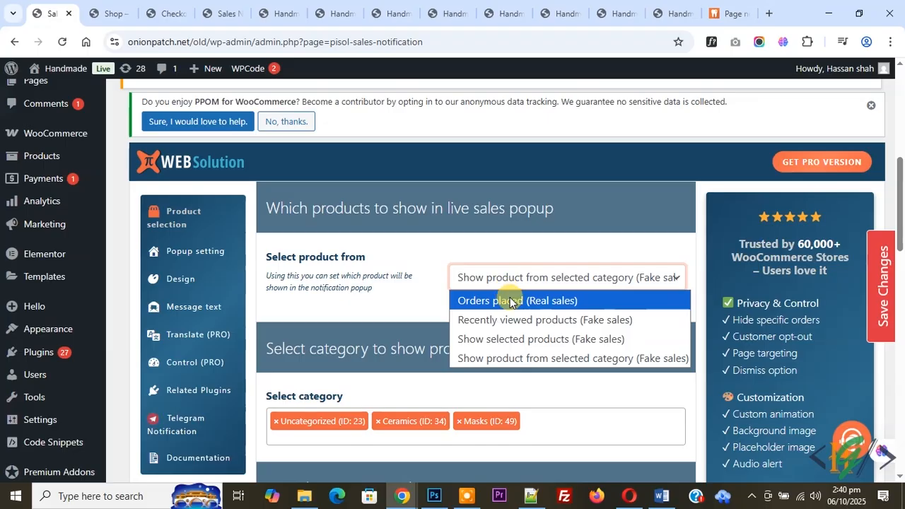
left_click(514, 341)
scroll(420, 359, "down", 2)
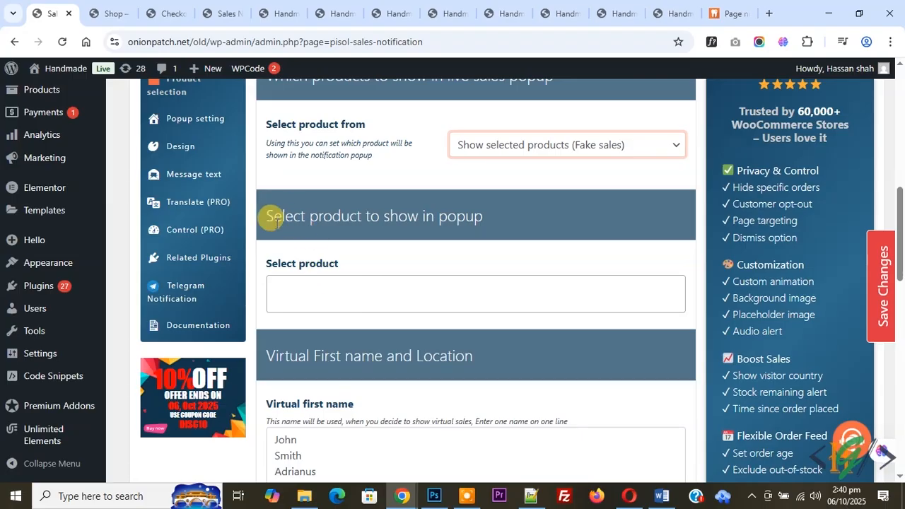
Switch the popup's product source to "Show product from selected category (Fake sales)" and check the category and virtual first name fields.
left_click(512, 150)
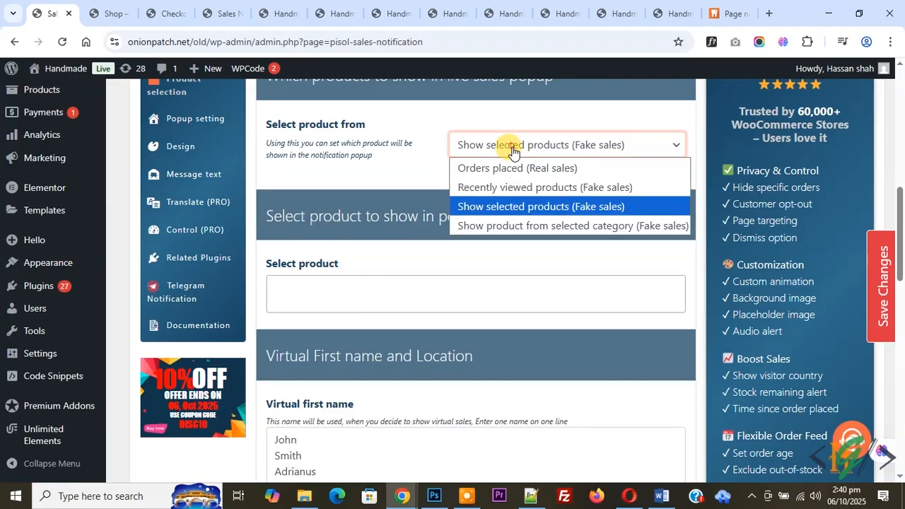
left_click(541, 226)
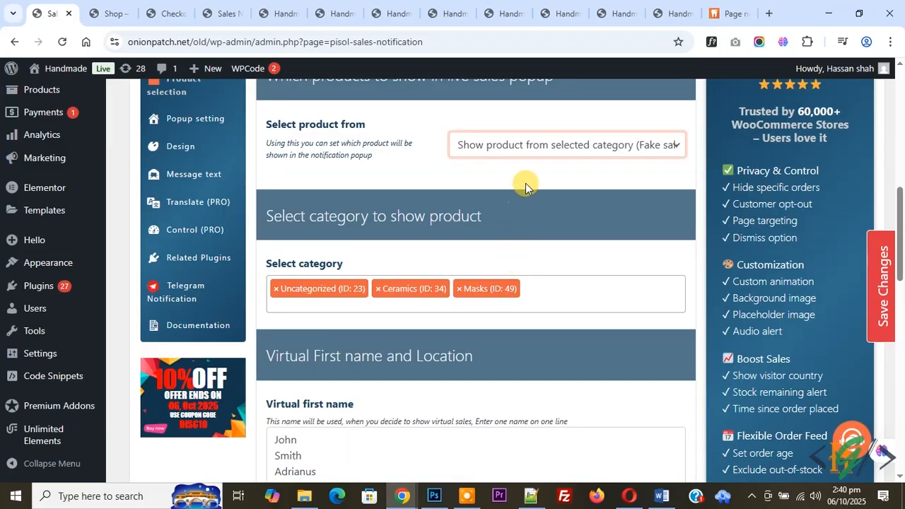
left_click(521, 145)
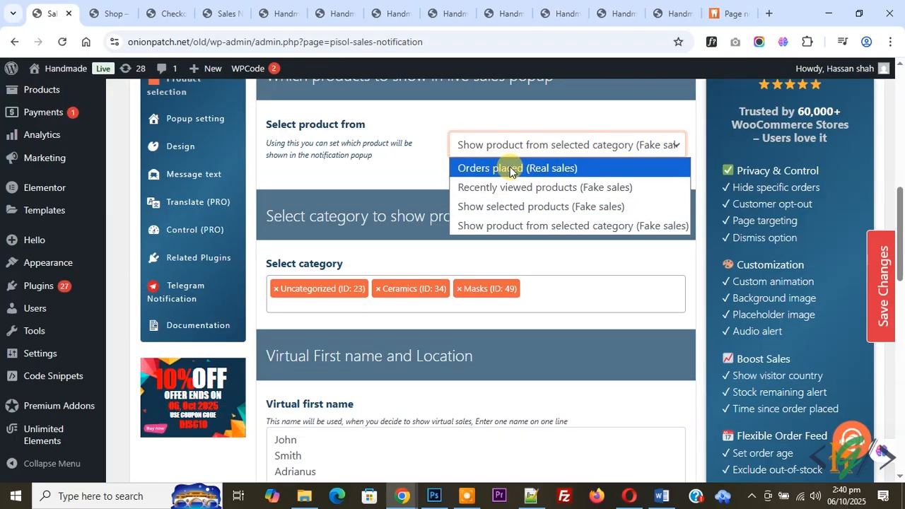
left_click(534, 225)
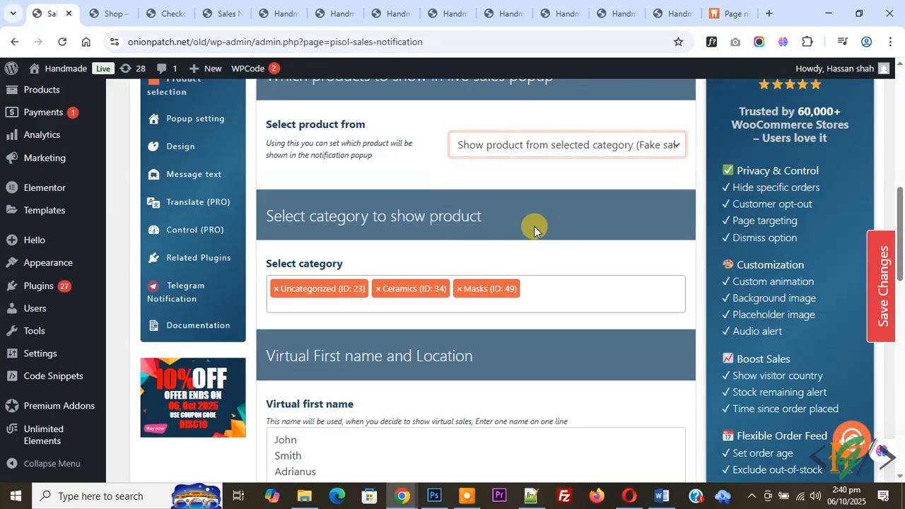
scroll(549, 281, "down", 2)
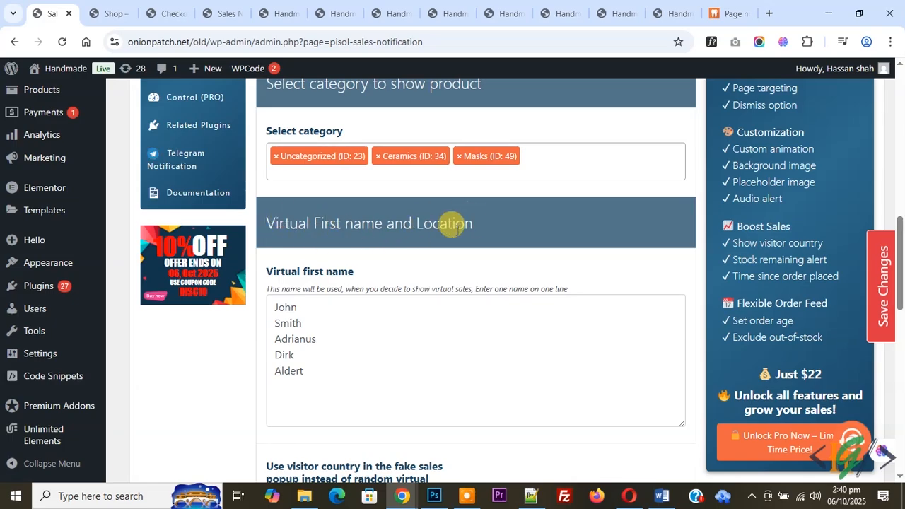
scroll(457, 224, "down", 1)
Set the popup's product source to "Orders placed (Real sales)" and check the order status and order age options.
scroll(332, 222, "up", 4)
left_click(477, 206)
left_click(486, 234)
scroll(352, 368, "down", 2)
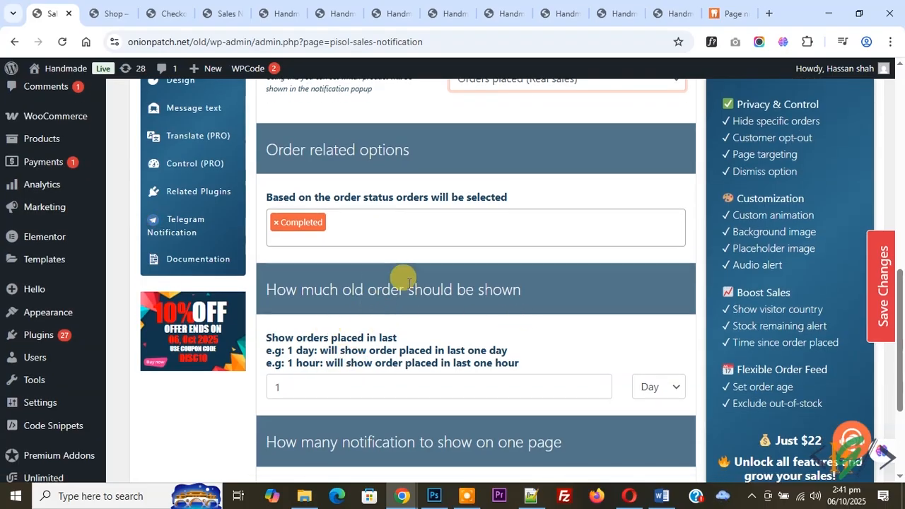
Return the popup's product source to "Show product from selected category (Fake sales)".
scroll(396, 311, "up", 2)
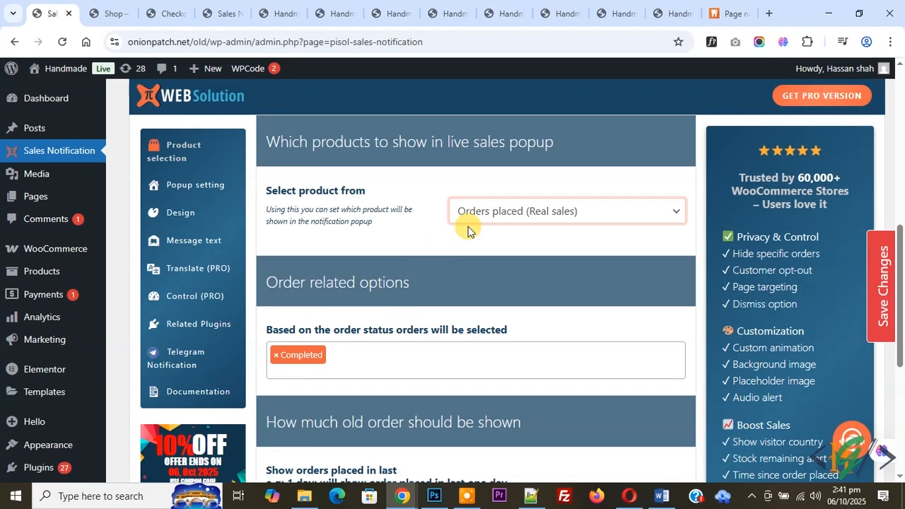
left_click(471, 212)
left_click(486, 292)
Examine the category, virtual first name, visitor country, virtual location, order age and notifications-per-page settings for fake sales.
scroll(319, 364, "down", 3)
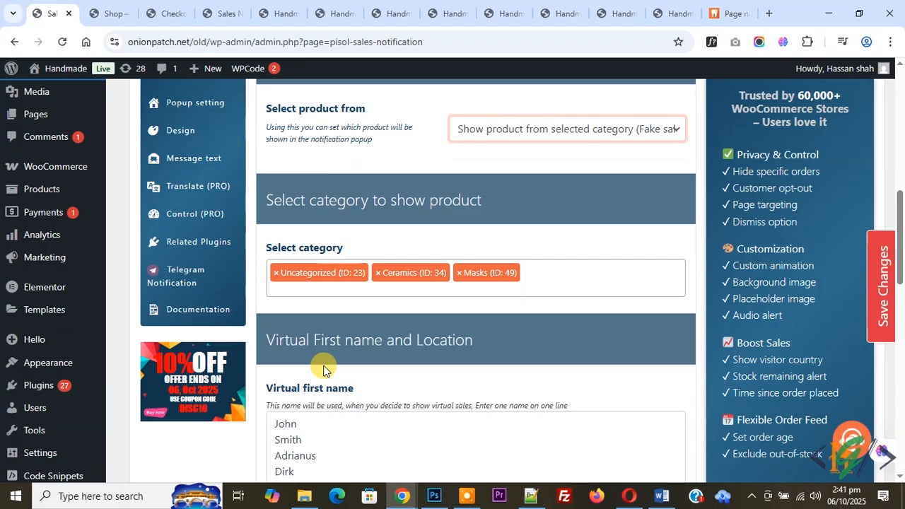
scroll(357, 301, "down", 2)
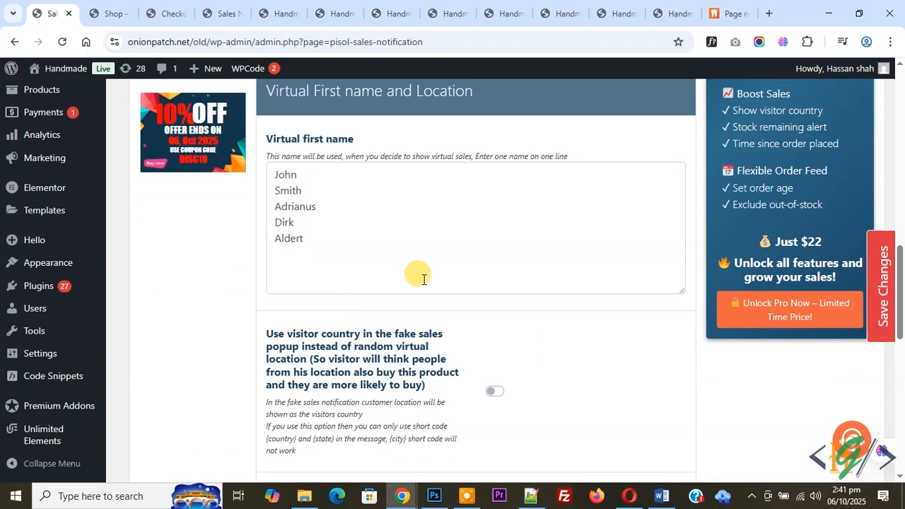
scroll(410, 277, "down", 1)
scroll(279, 273, "down", 2)
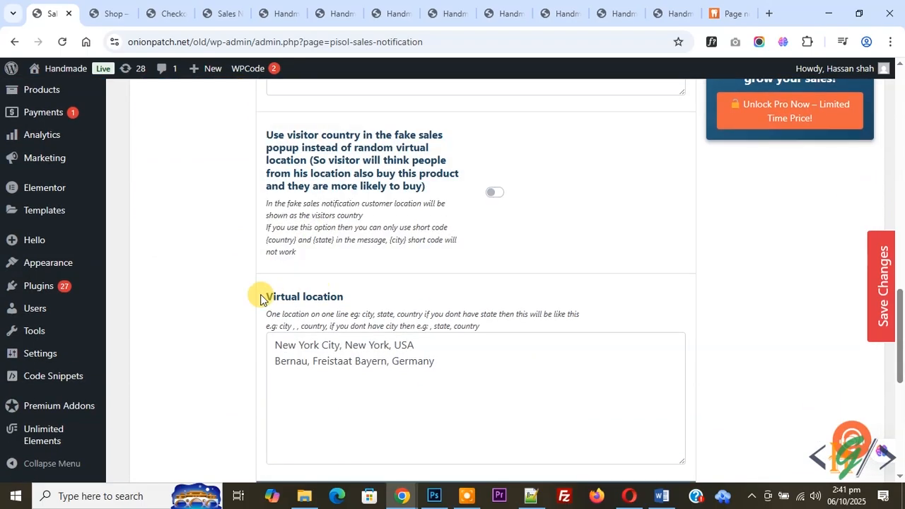
scroll(341, 312, "down", 3)
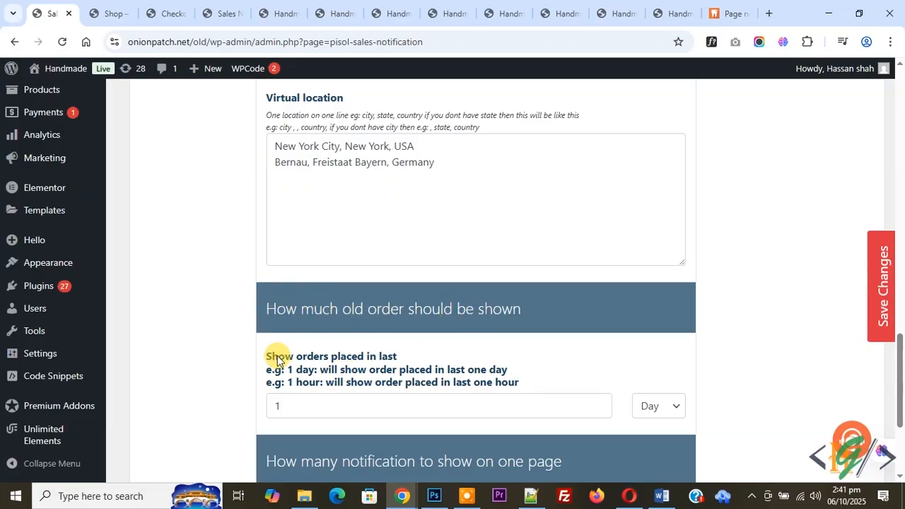
scroll(381, 372, "down", 2)
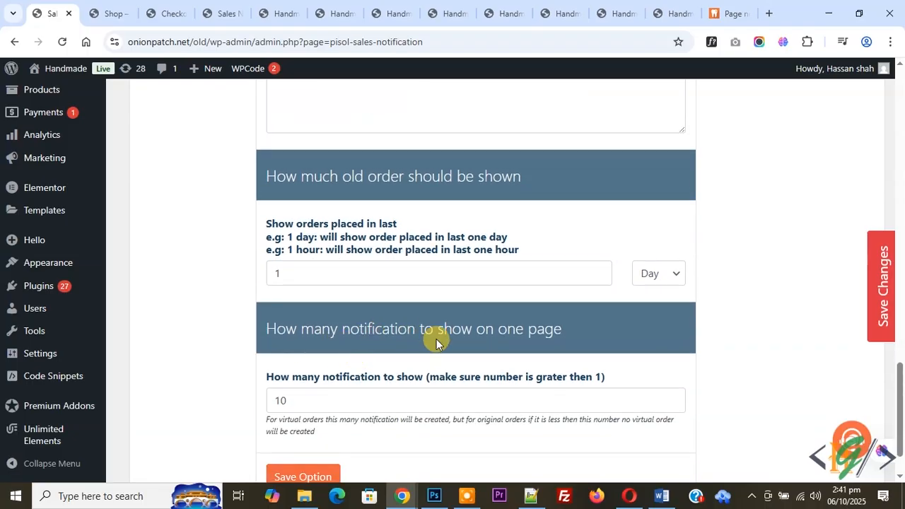
scroll(396, 340, "down", 1)
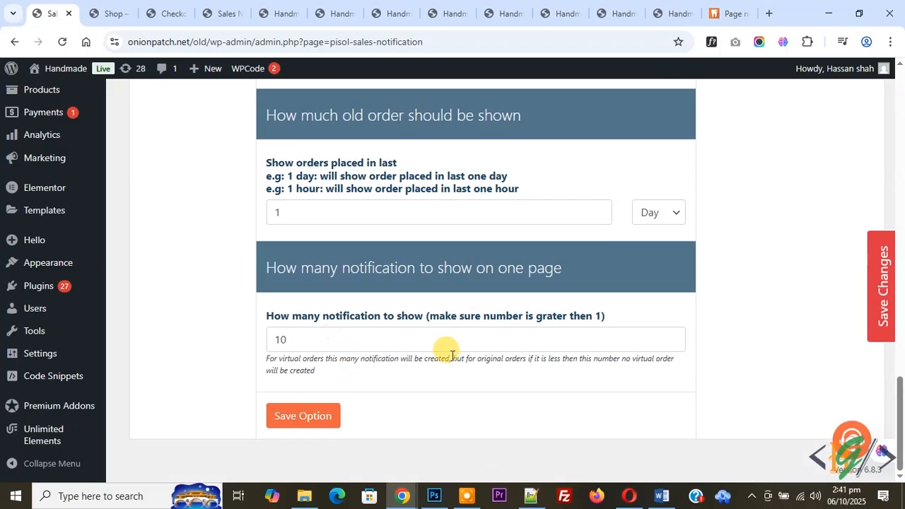
Switch the product source to "Orders placed (Real sales)" and check the order age and notification count options.
scroll(461, 243, "up", 10)
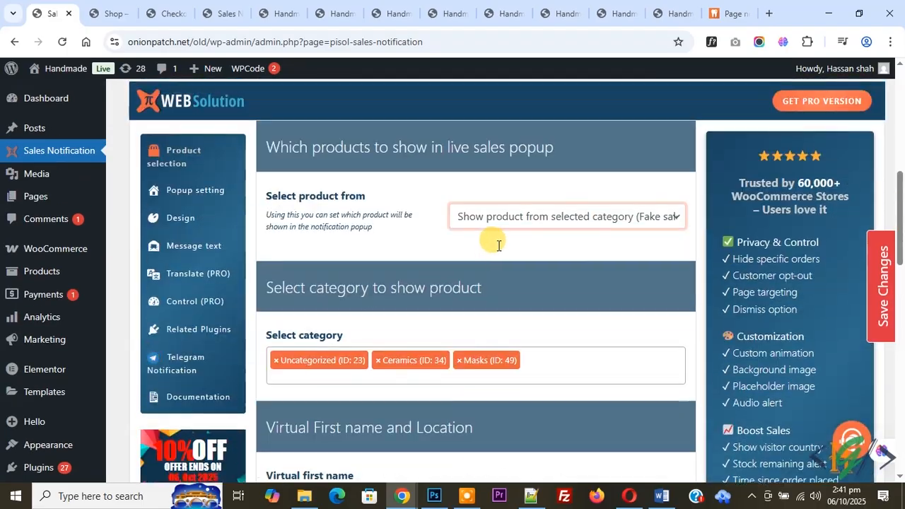
left_click(511, 219)
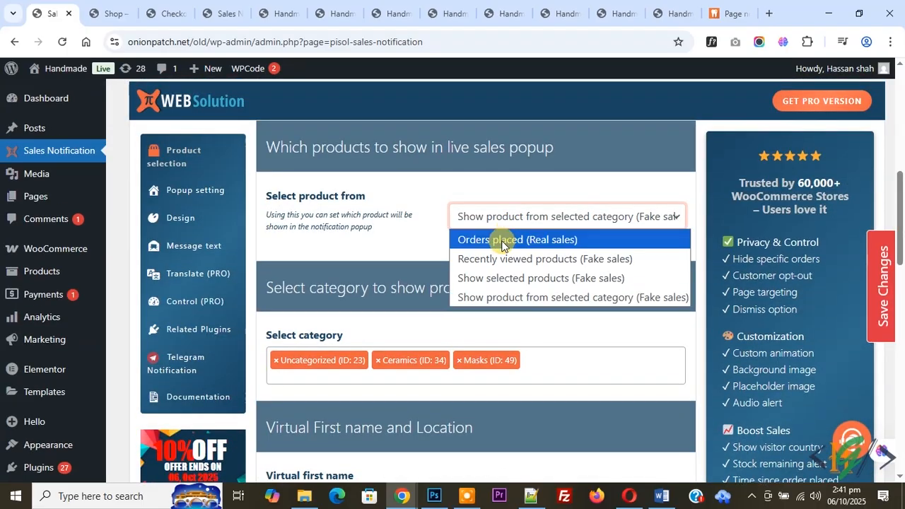
left_click(502, 241)
scroll(398, 250, "down", 10)
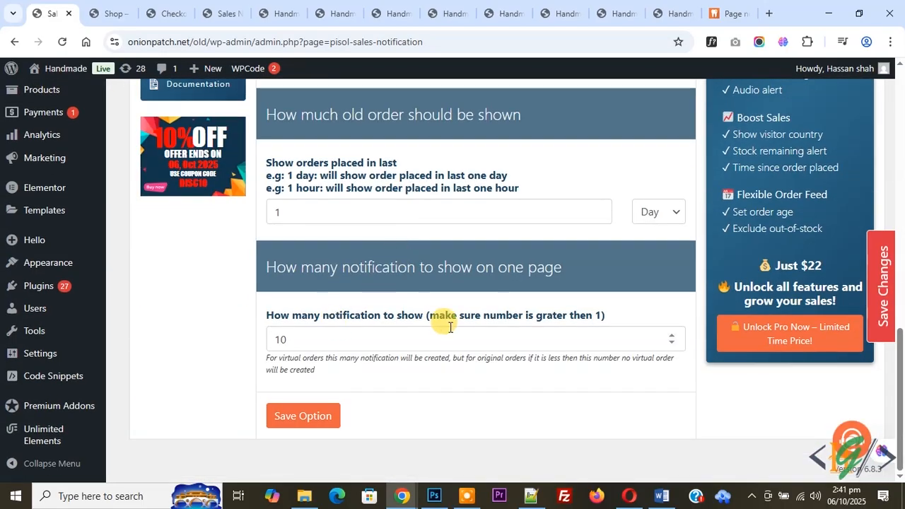
Choose "Show product from selected category (Fake sales)" as the popup's product source and save the product selection settings.
scroll(418, 329, "up", 10)
left_click(481, 306)
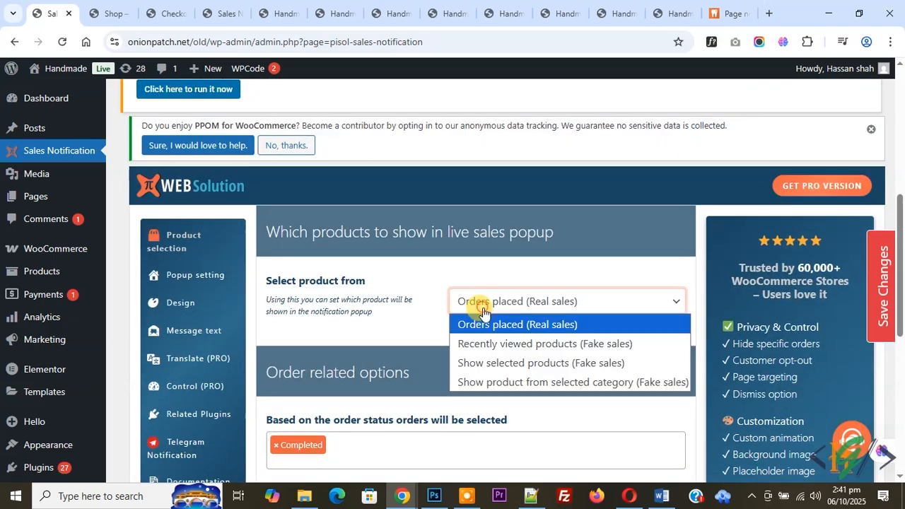
left_click(479, 382)
scroll(381, 297, "down", 8)
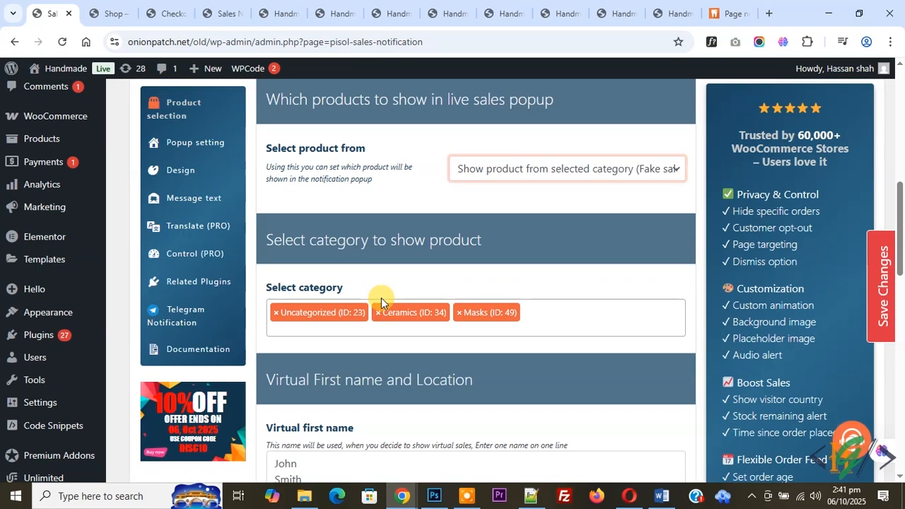
scroll(385, 334, "down", 8)
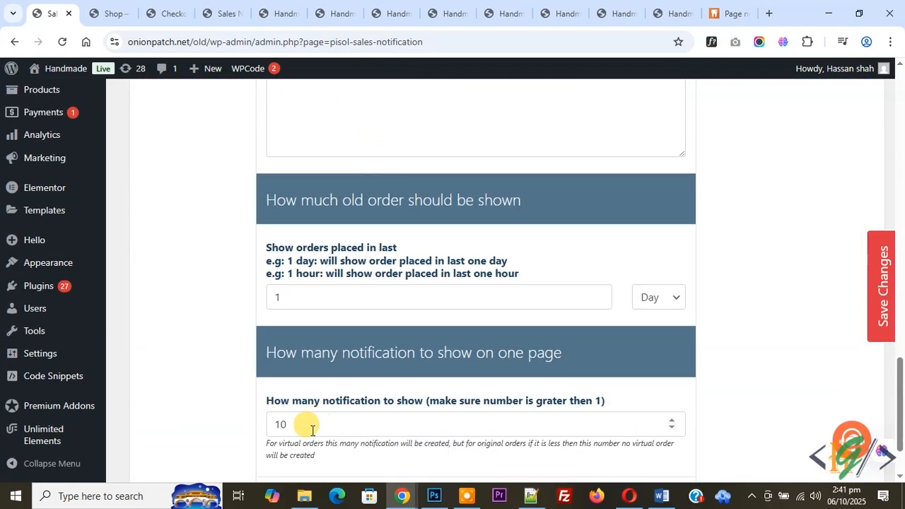
left_click(329, 414)
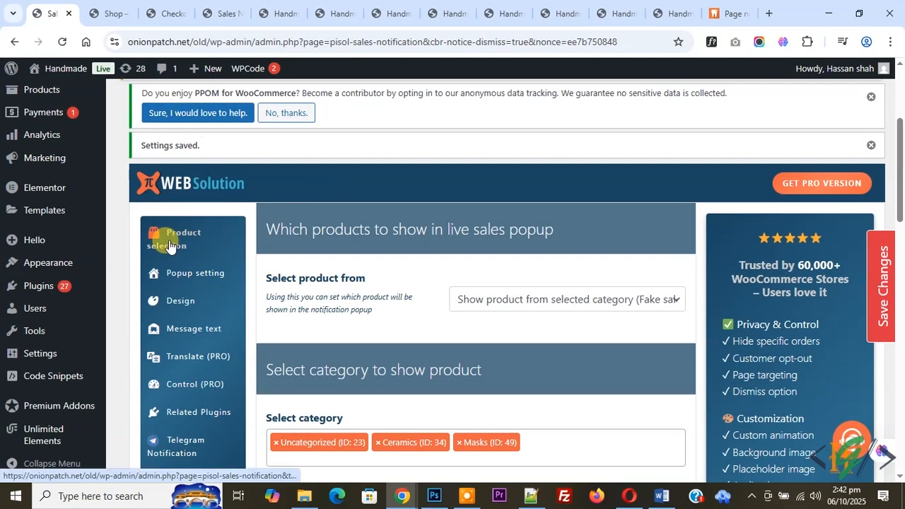
Review the popup settings for sales notifications, including mobile display, elapsed time, stock left and popup timing, and save them.
left_click(195, 281)
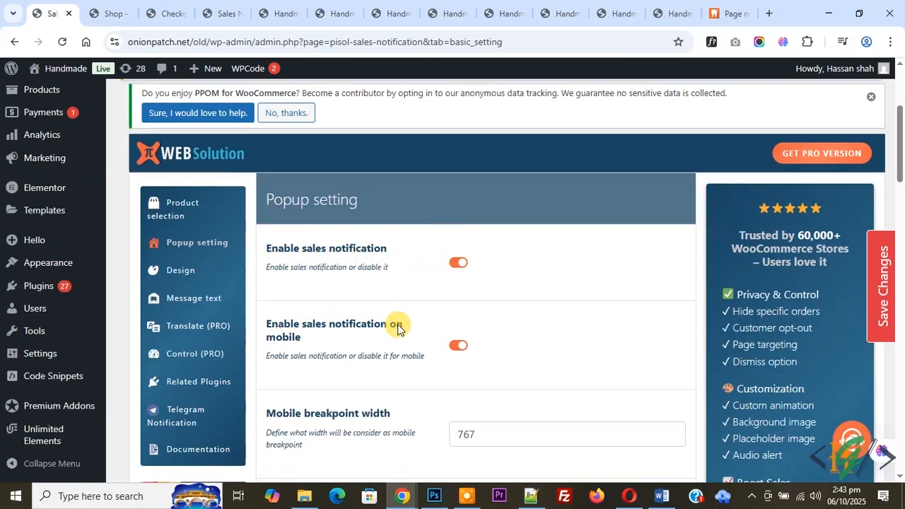
scroll(299, 299, "down", 2)
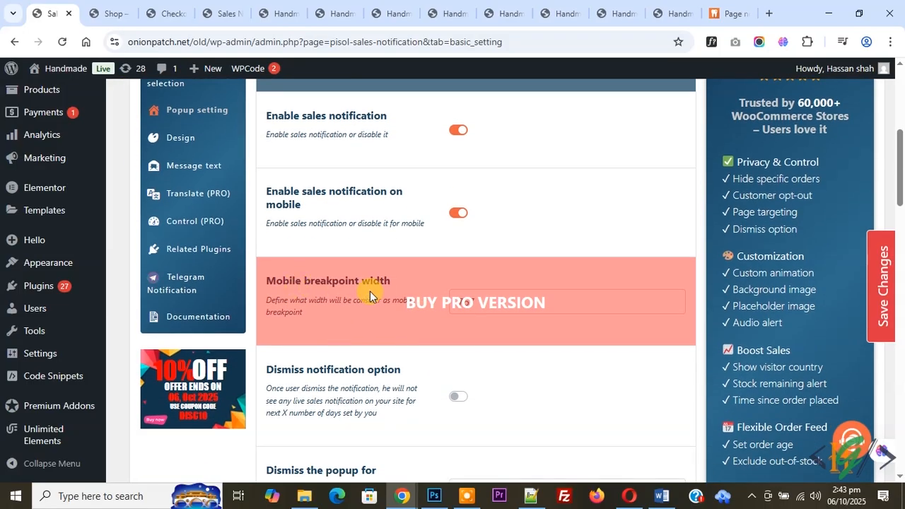
scroll(340, 292, "down", 2)
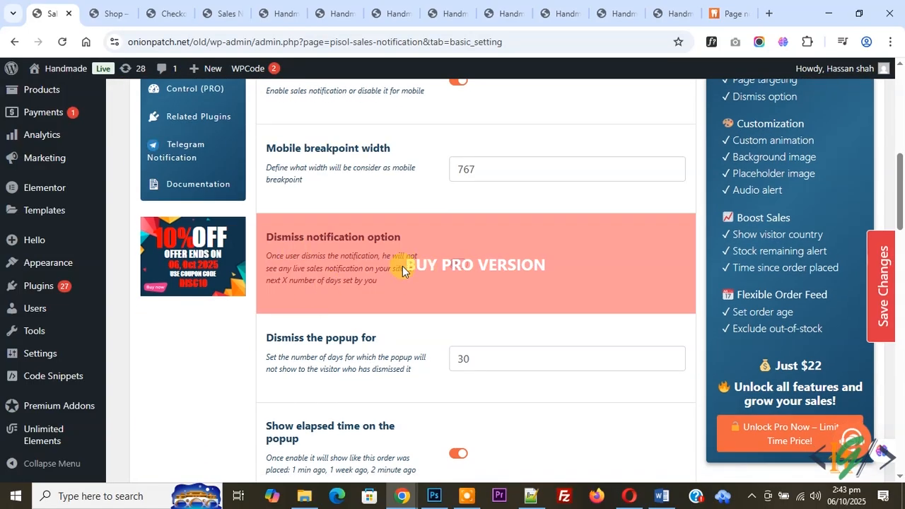
scroll(453, 303, "down", 5)
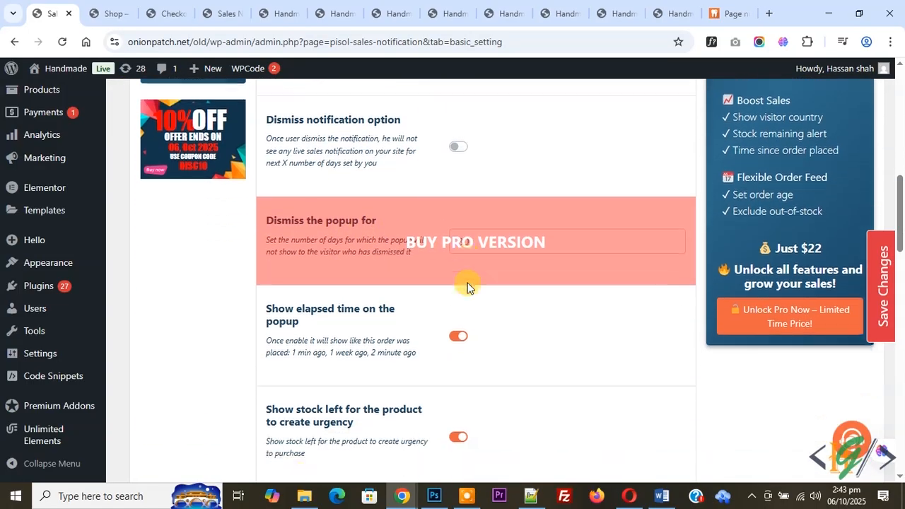
scroll(404, 310, "down", 4)
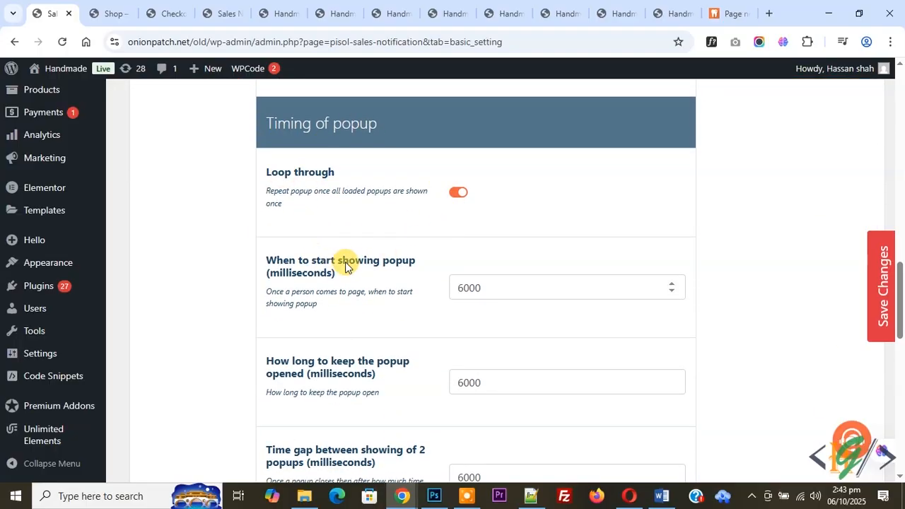
scroll(277, 316, "down", 2)
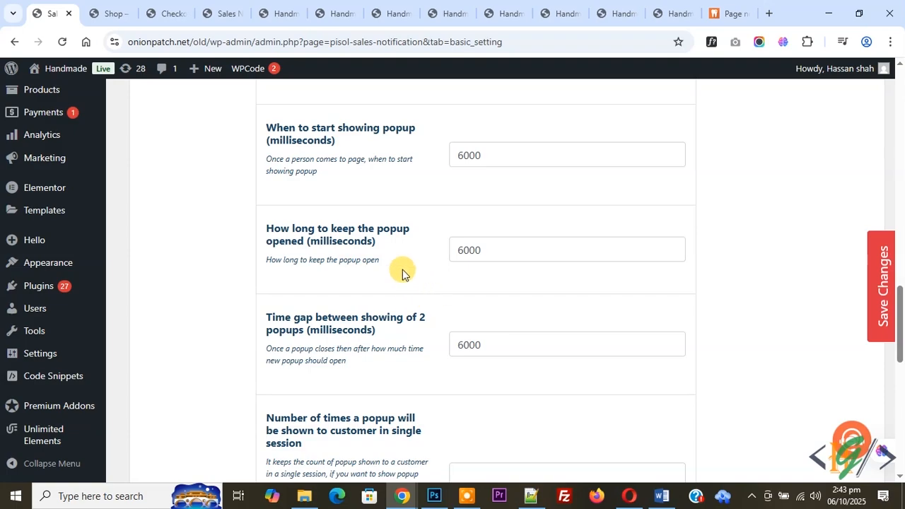
scroll(401, 269, "down", 5)
scroll(328, 279, "down", 1)
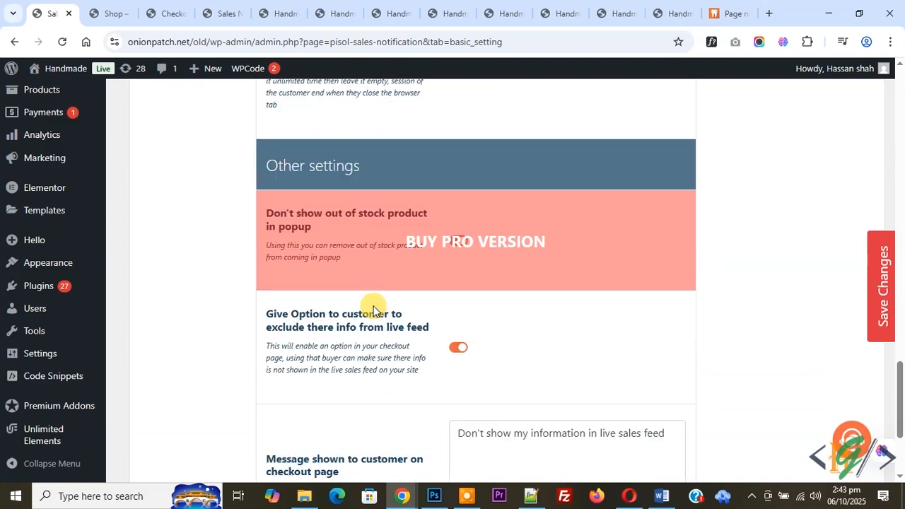
scroll(374, 308, "down", 3)
left_click(326, 412)
scroll(421, 198, "down", 2)
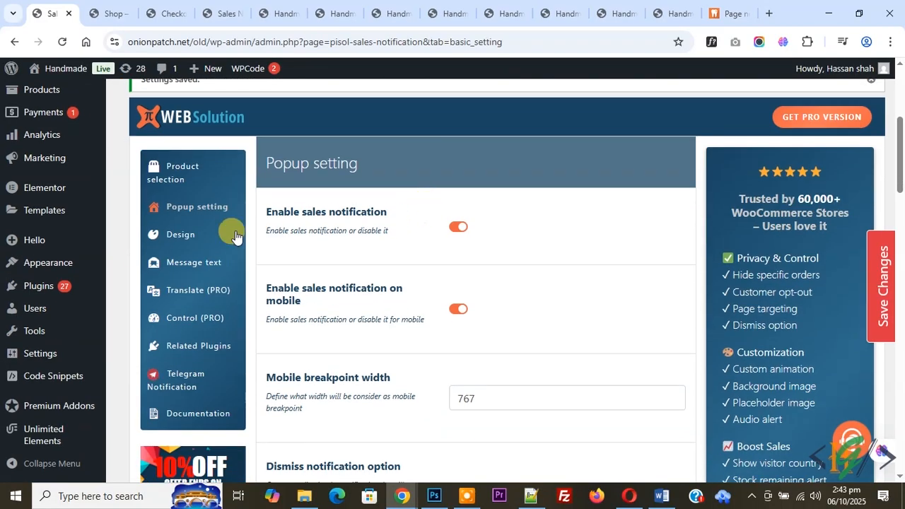
In the design settings, try Left Bottom as the popup position and set it back to Right Bottom.
left_click(186, 244)
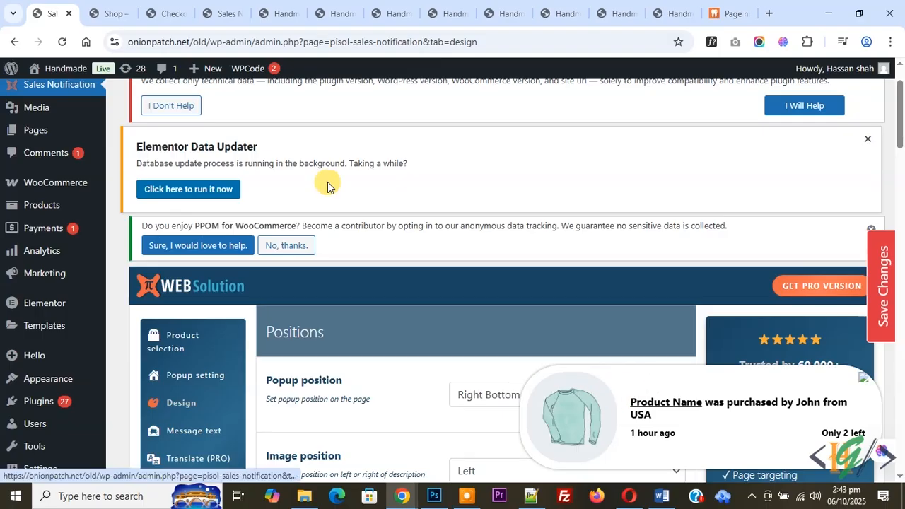
scroll(288, 215, "down", 2)
scroll(315, 201, "down", 1)
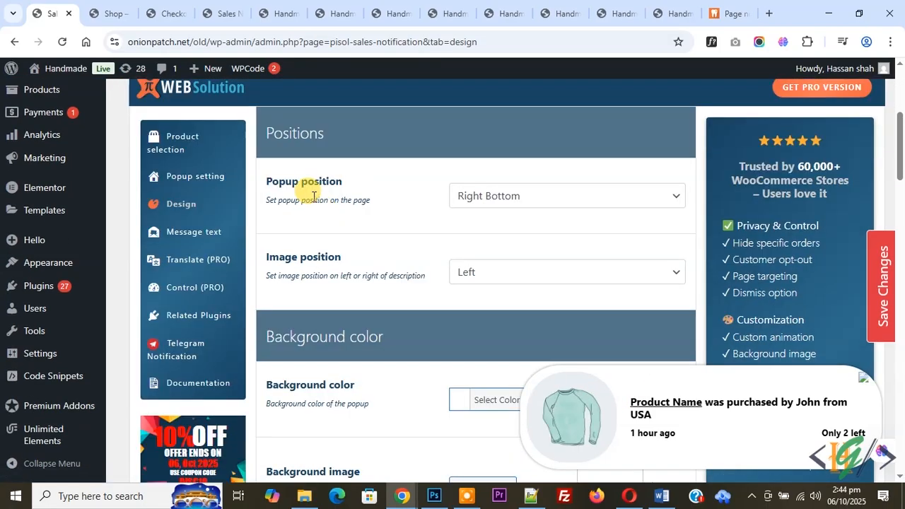
left_click(485, 200)
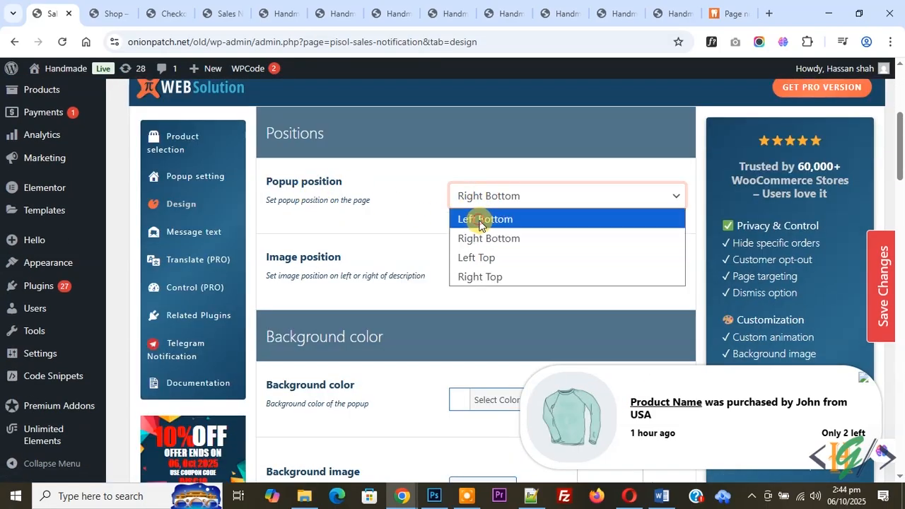
left_click(481, 220)
left_click(495, 197)
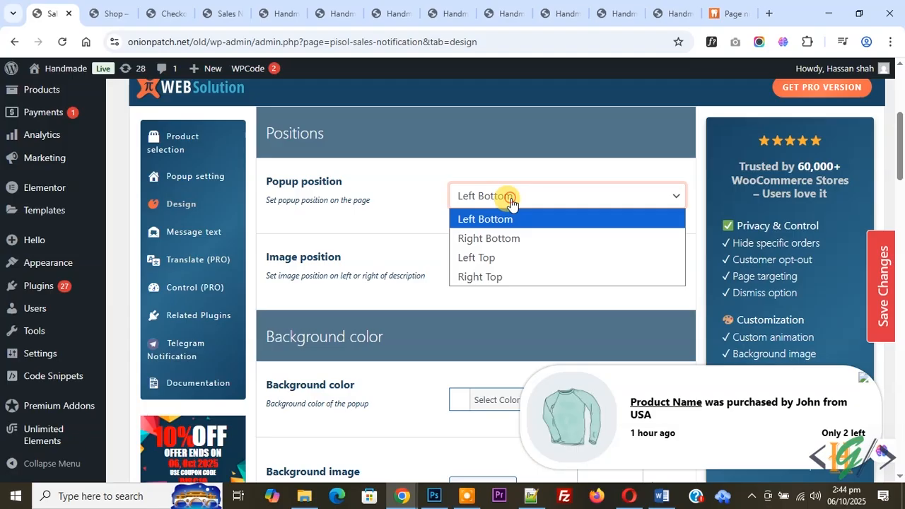
left_click(497, 242)
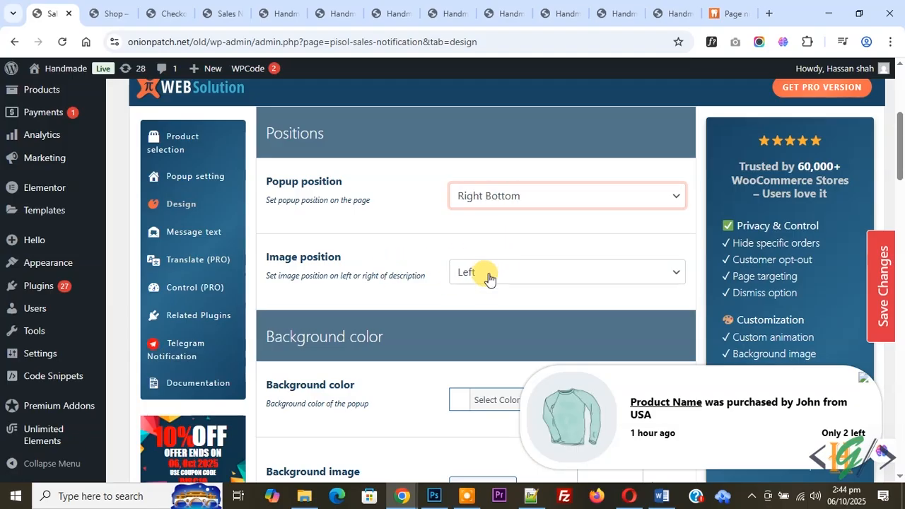
Review the popup's background, layout, animation, product image and audio alert options, and save the design settings.
scroll(407, 226, "down", 2)
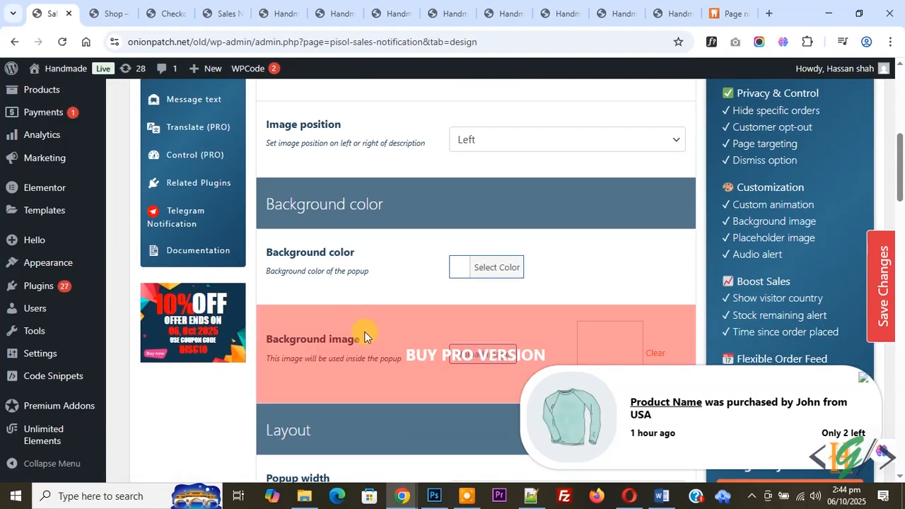
scroll(363, 327, "down", 5)
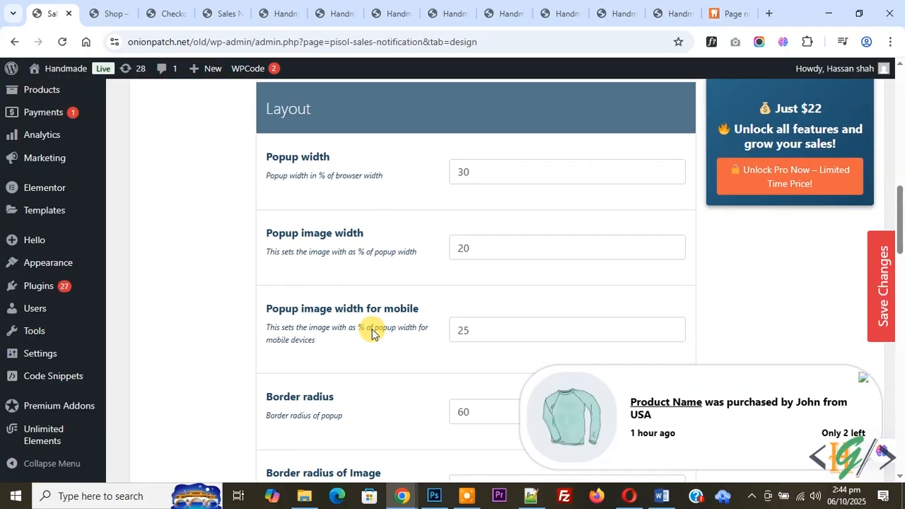
scroll(353, 297, "down", 1)
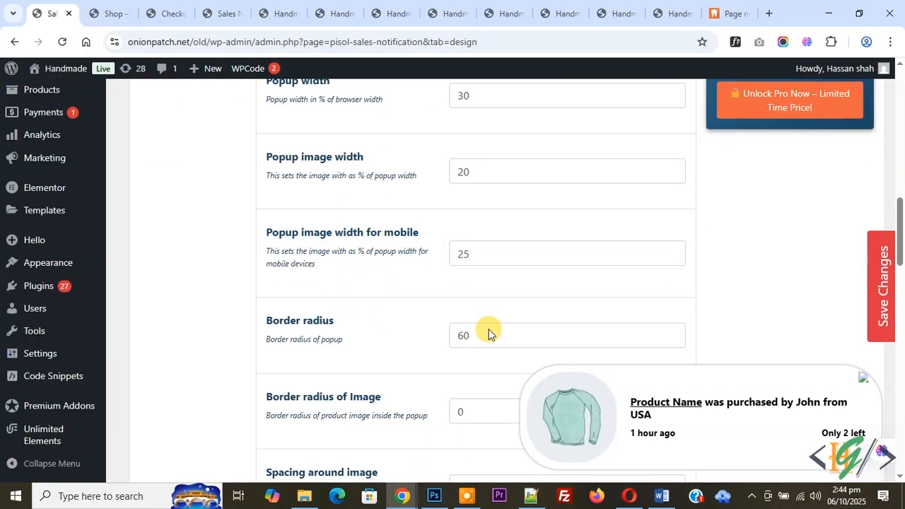
scroll(374, 356, "down", 2)
scroll(382, 270, "down", 7)
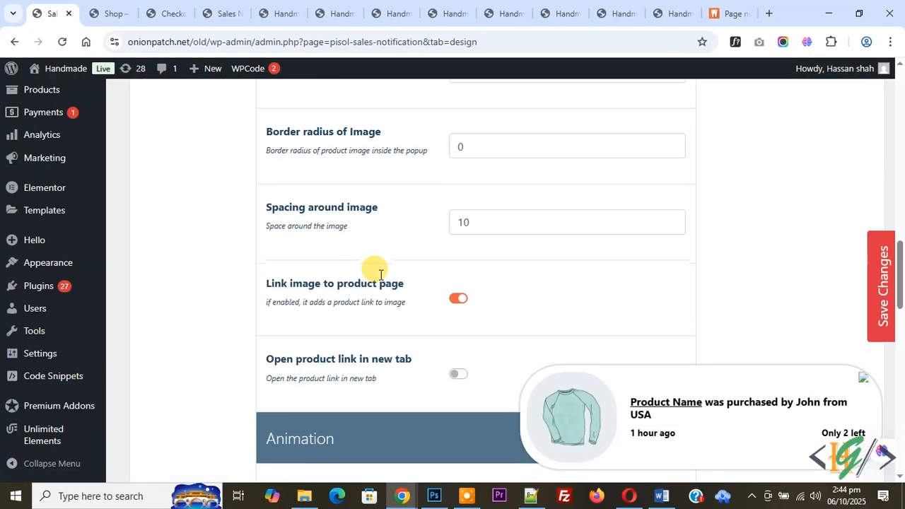
scroll(367, 318, "down", 7)
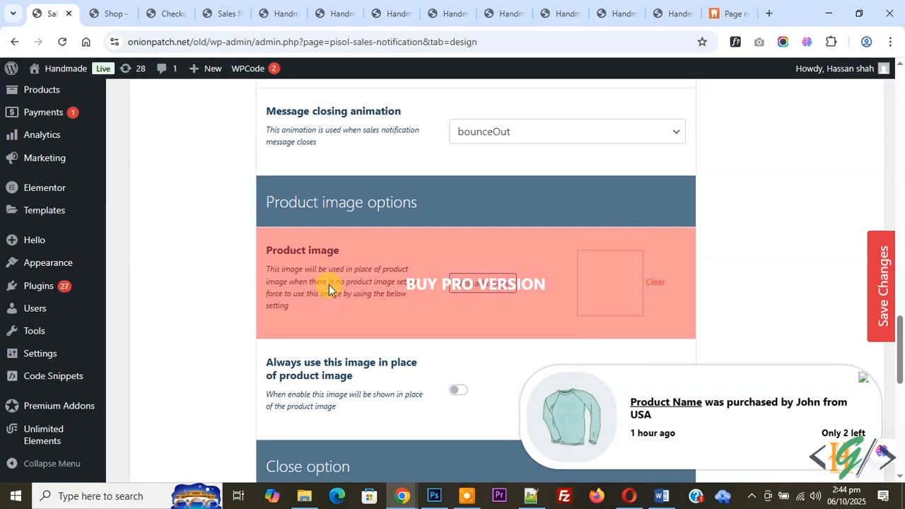
scroll(332, 276, "down", 1)
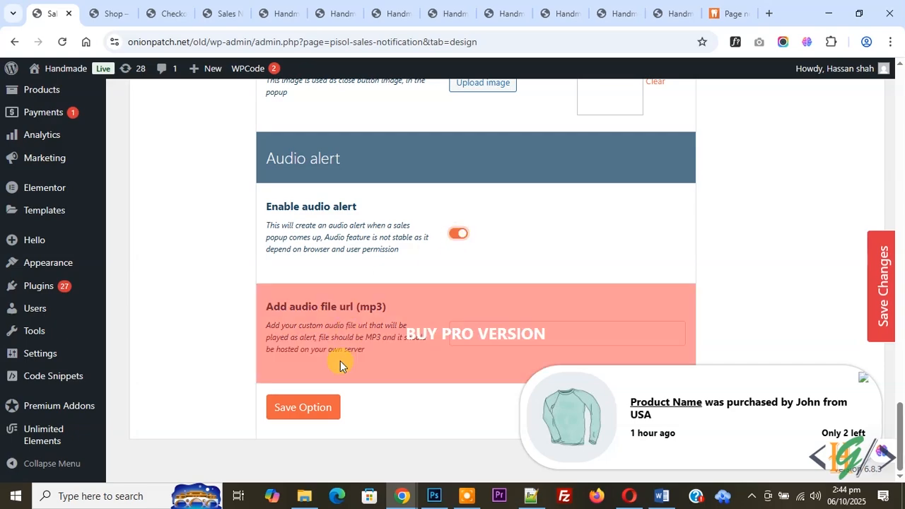
left_click(316, 409)
scroll(451, 191, "down", 2)
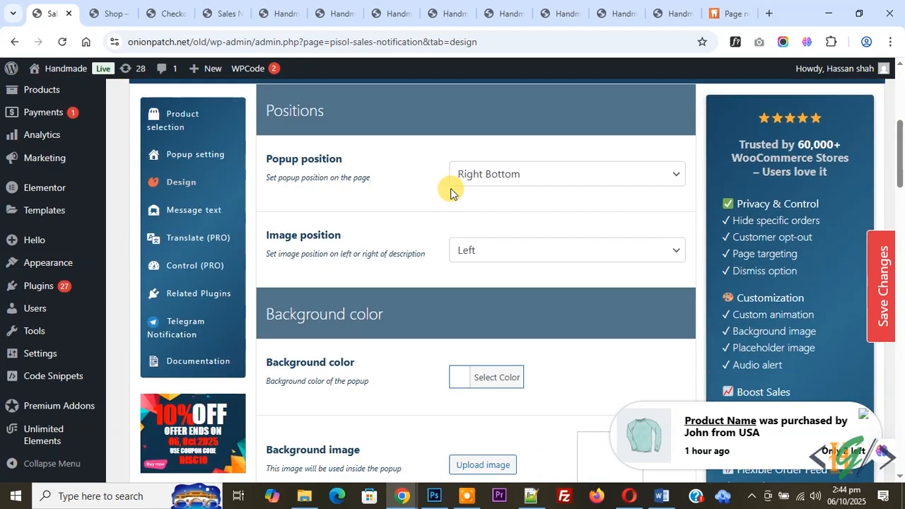
Review the sales message format, its shortcodes and the text color options in the message text settings, and save them.
left_click(211, 202)
scroll(318, 260, "down", 1)
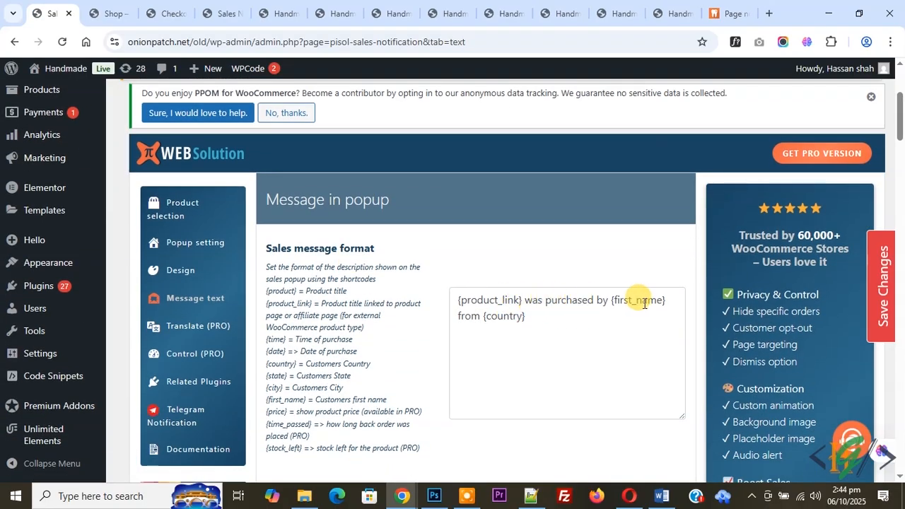
scroll(425, 326, "down", 1)
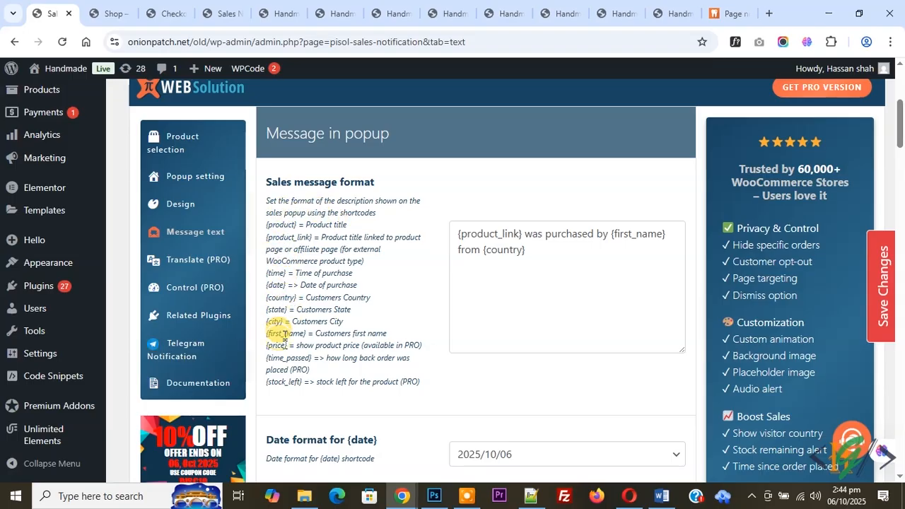
scroll(344, 274, "down", 3)
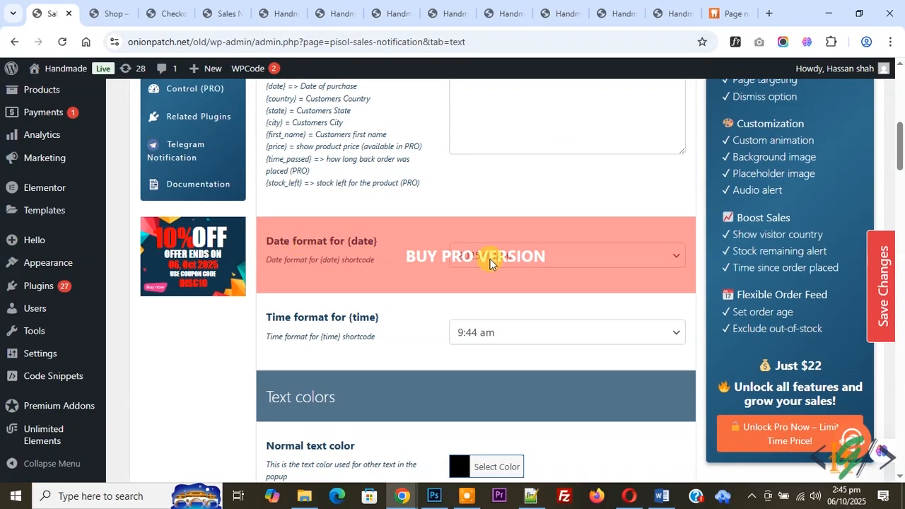
scroll(360, 268, "down", 7)
scroll(388, 283, "down", 3)
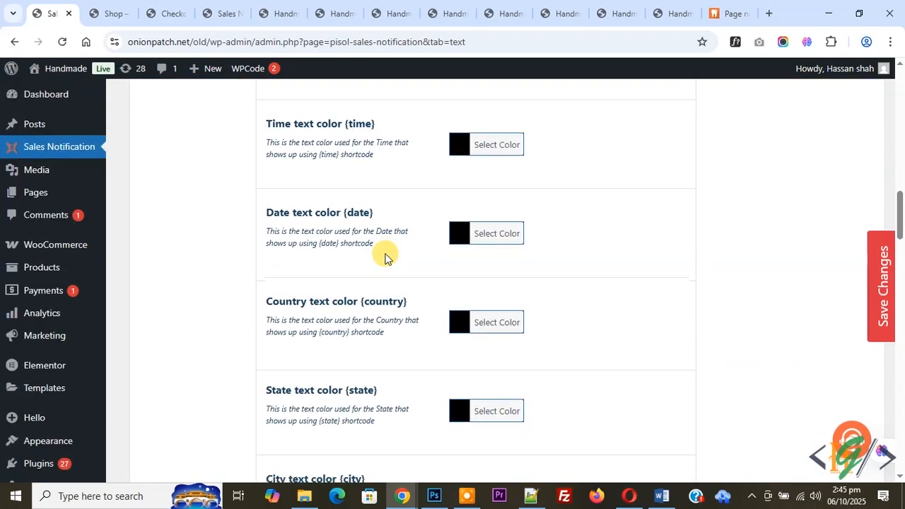
scroll(386, 255, "down", 8)
scroll(388, 241, "down", 20)
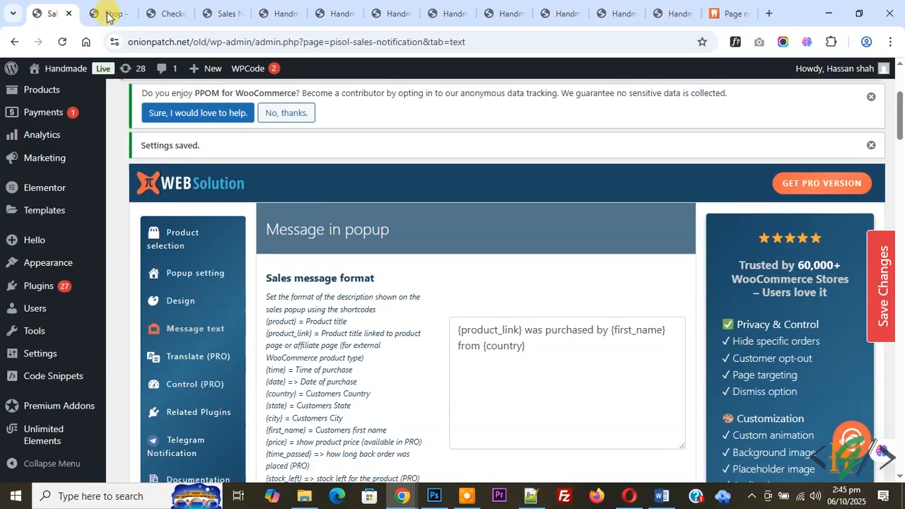
Switch to the store's shop page, reload it and check the sales notification popup while browsing the products.
left_click(106, 13)
left_click(57, 44)
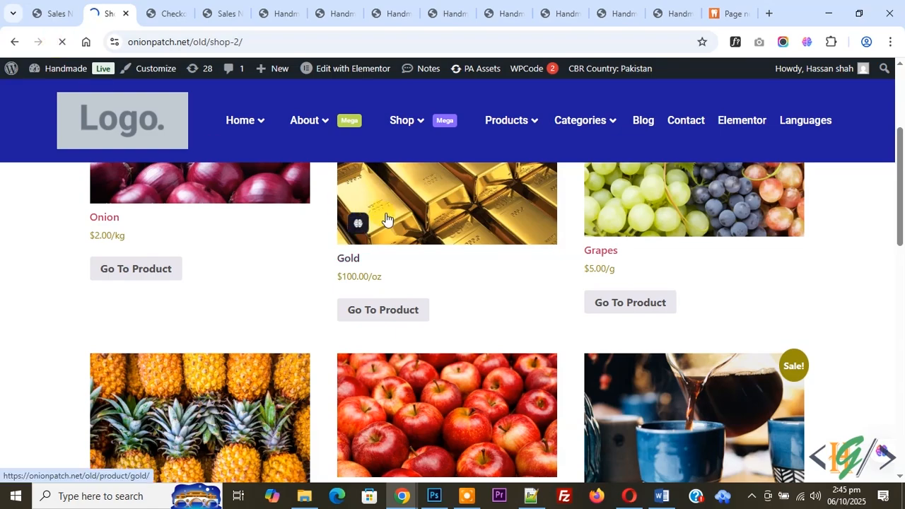
scroll(387, 220, "down", 10)
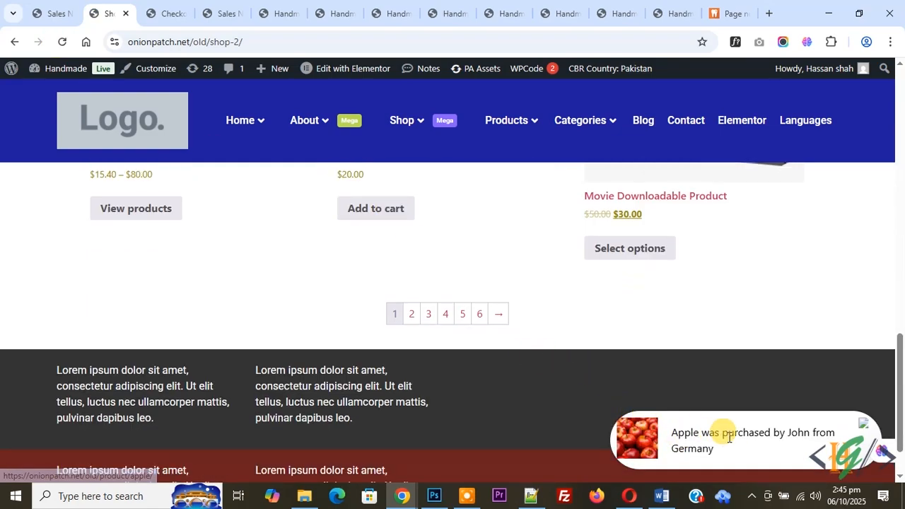
scroll(327, 278, "up", 5)
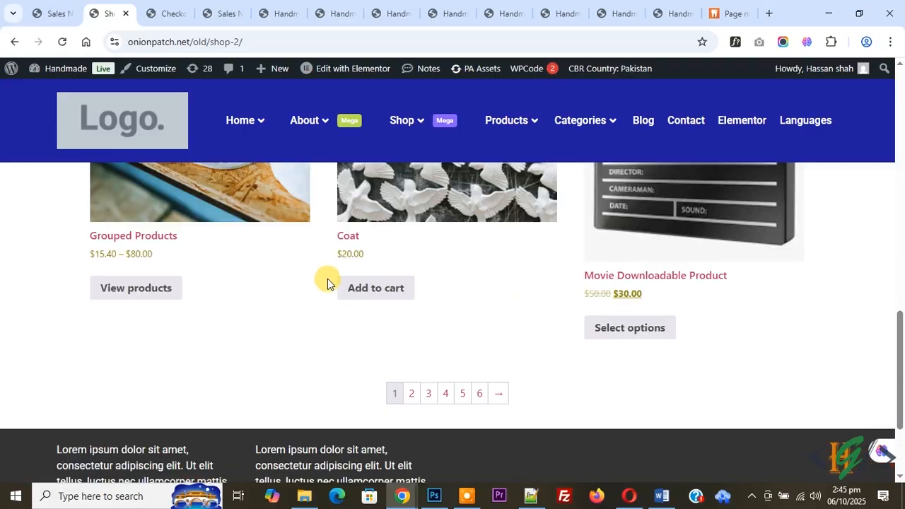